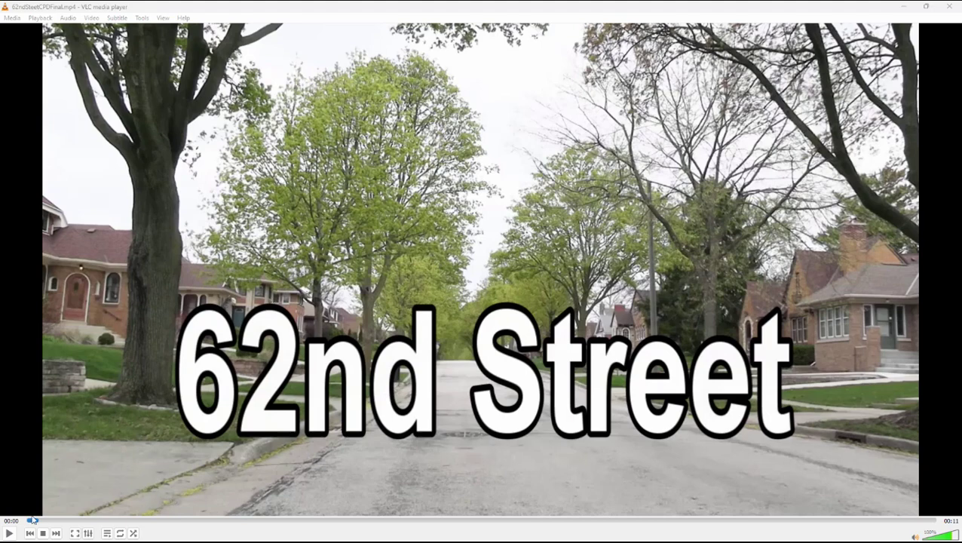
Play the finished 62nd Street video in VLC to preview the final result
left_click(9, 533)
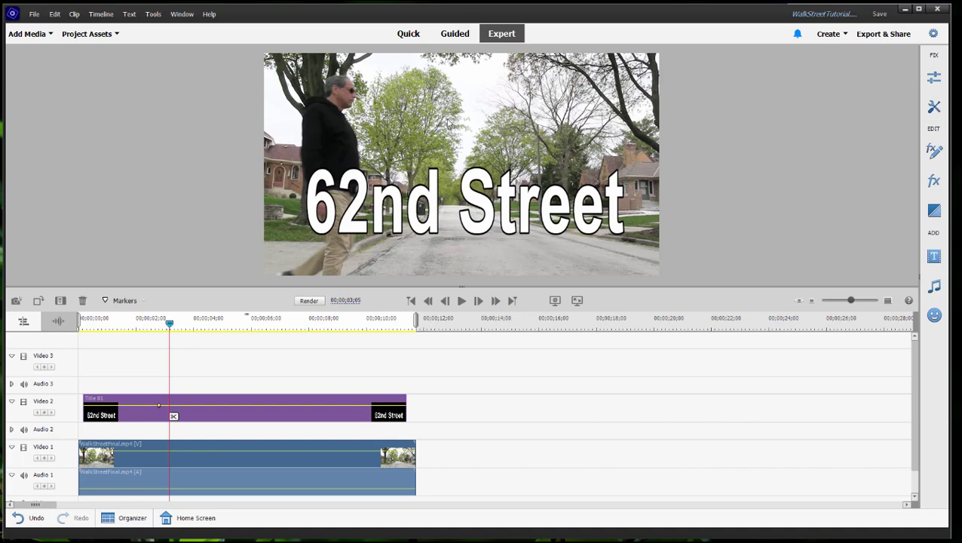
Place a second WalkStreetFinal.mp4 from Project Assets on Video 3 and Audio 3, above the title
left_click(101, 34)
left_click_drag(153, 75, 80, 366)
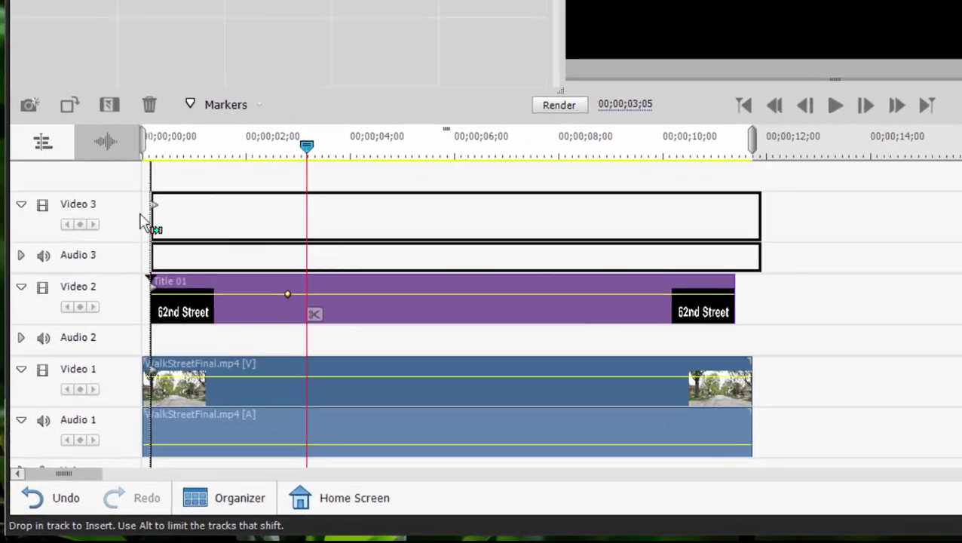
left_click_drag(140, 215, 136, 215)
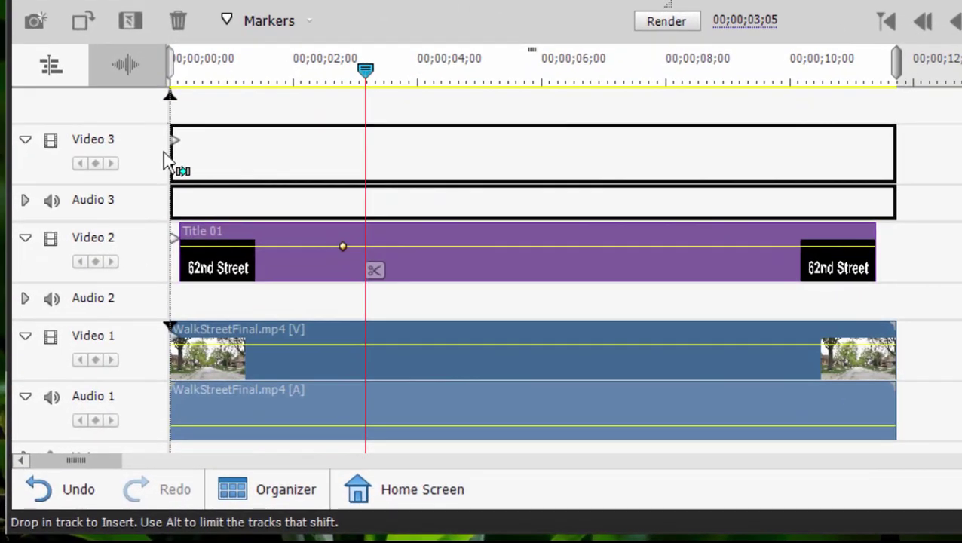
left_click_drag(162, 151, 164, 150)
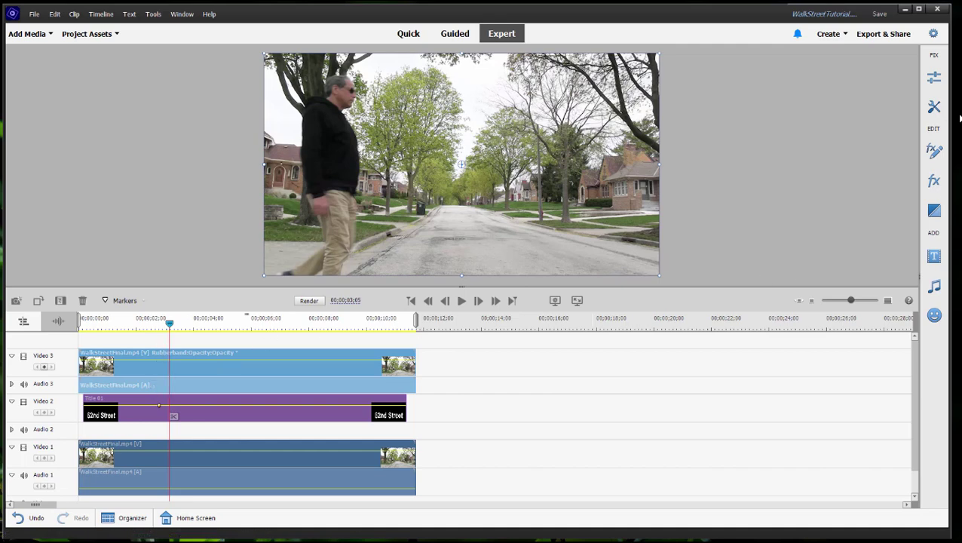
Apply Eight-Point Garbage Matte from the Keying effects to the WalkStreetFinal copy on Video 3
left_click(933, 182)
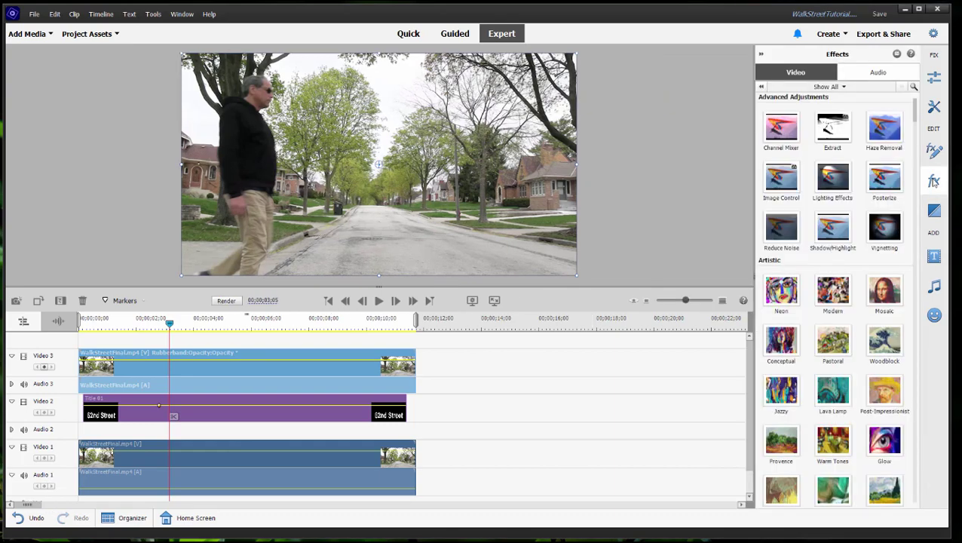
left_click(832, 89)
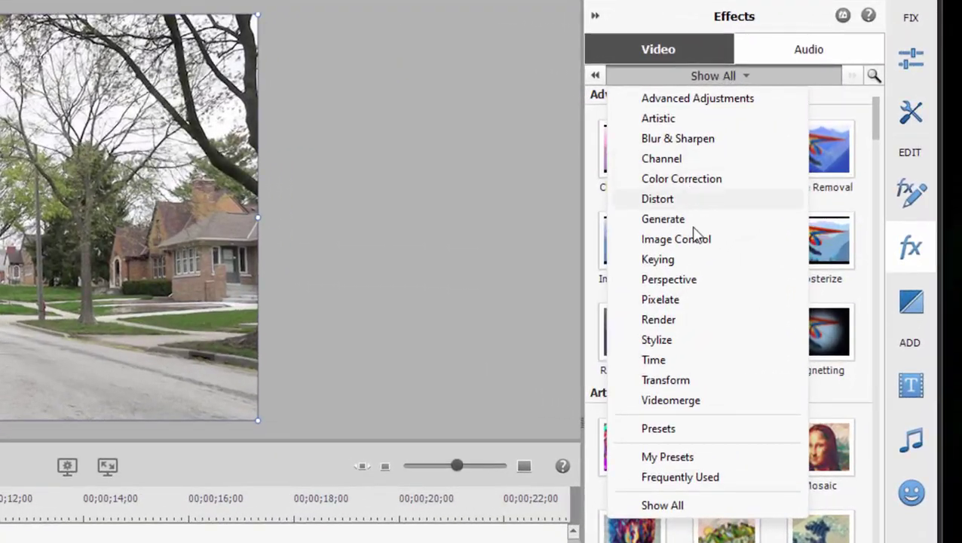
left_click(681, 257)
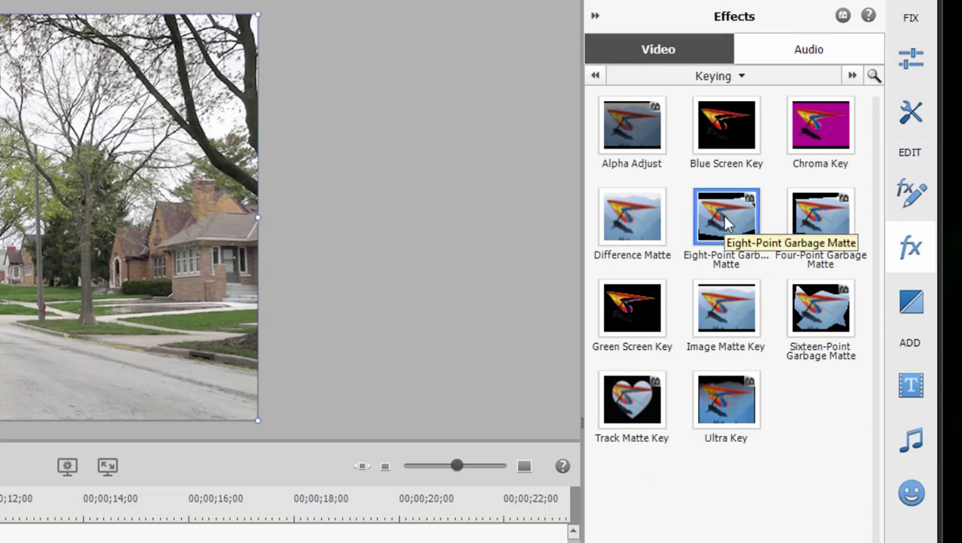
left_click_drag(724, 218, 0, 542)
left_click_drag(185, 368, 176, 366)
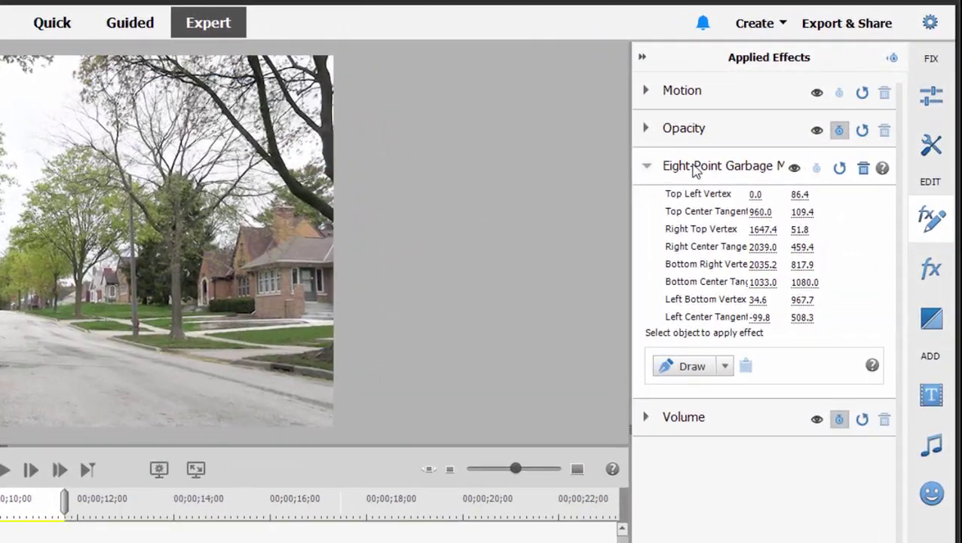
Pull all eight garbage matte points in to outline the walking man from shoulders to feet
left_click(725, 153)
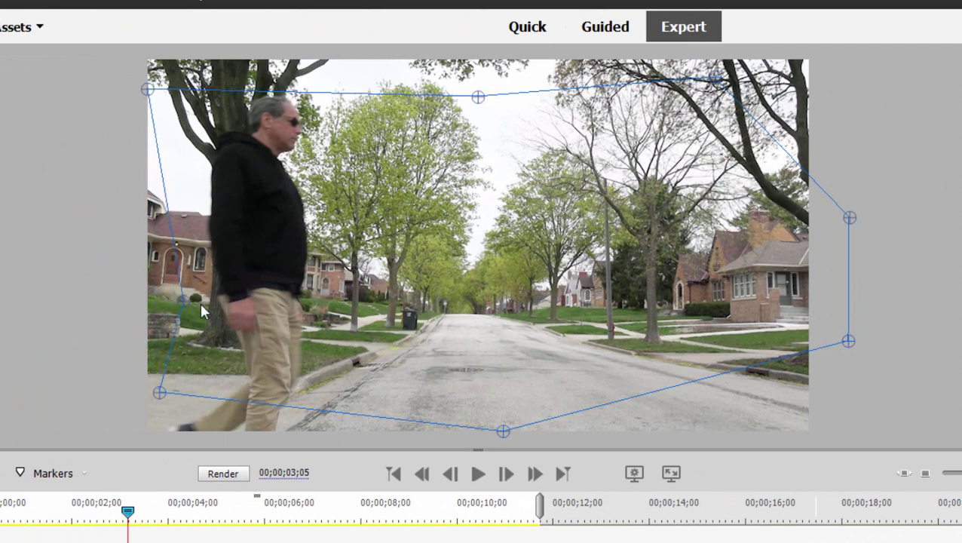
left_click_drag(199, 300, 211, 298)
left_click_drag(160, 394, 243, 375)
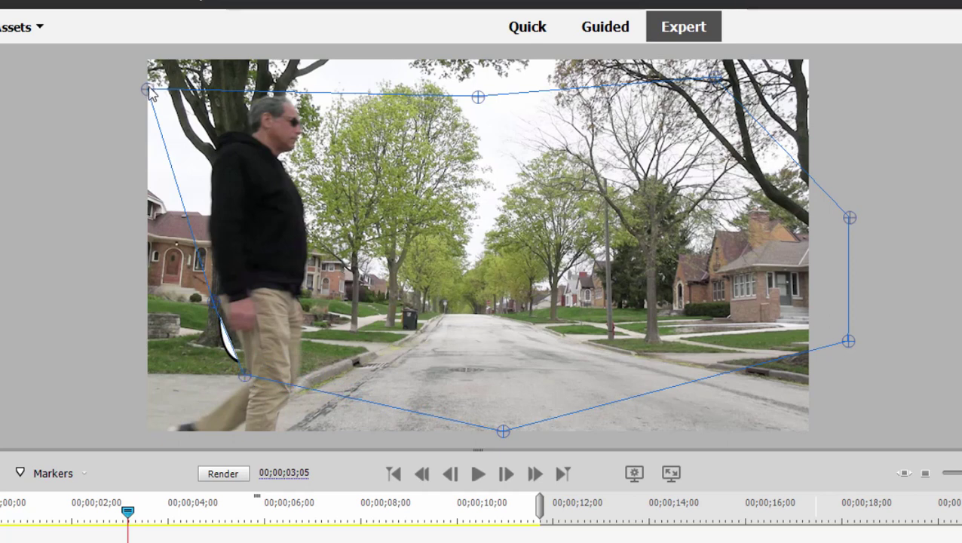
left_click_drag(148, 89, 210, 164)
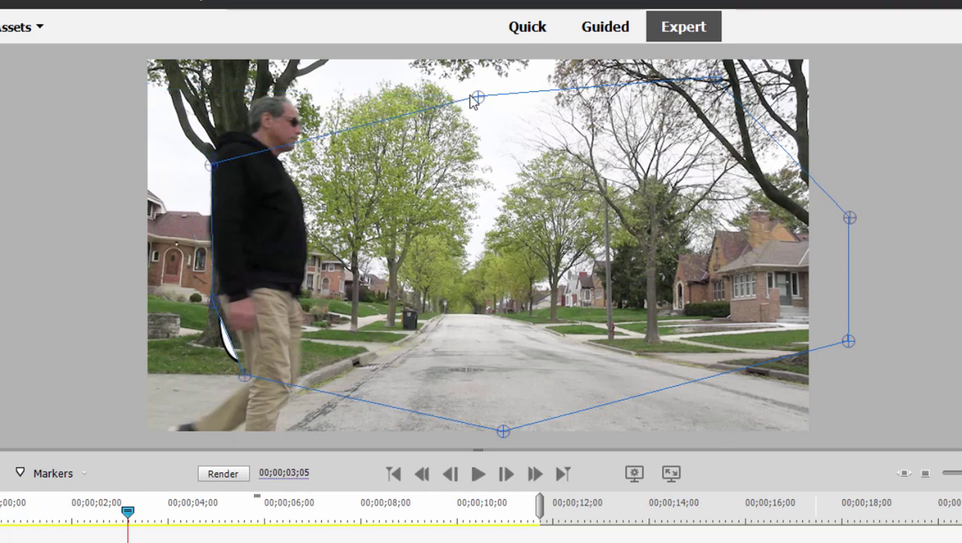
left_click_drag(478, 97, 304, 195)
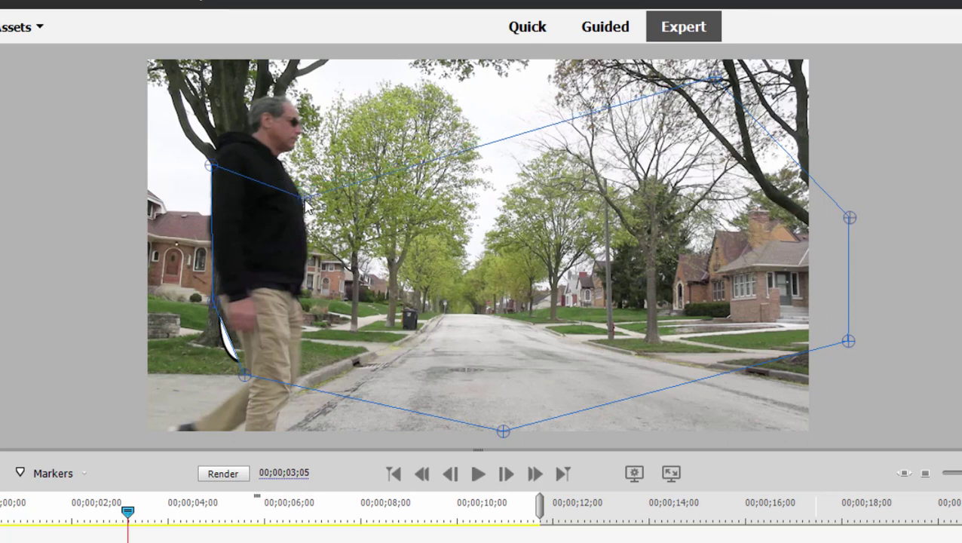
left_click_drag(715, 77, 302, 297)
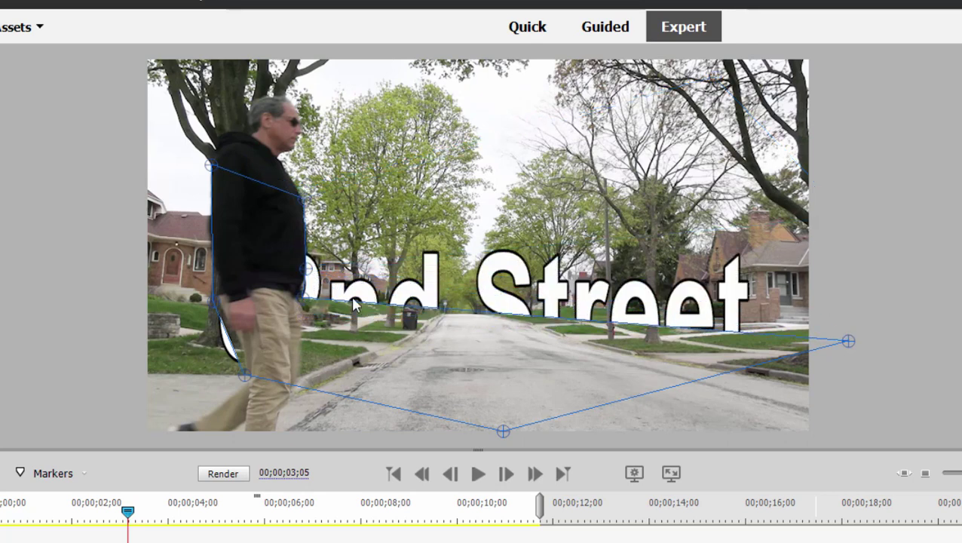
left_click_drag(849, 341, 304, 362)
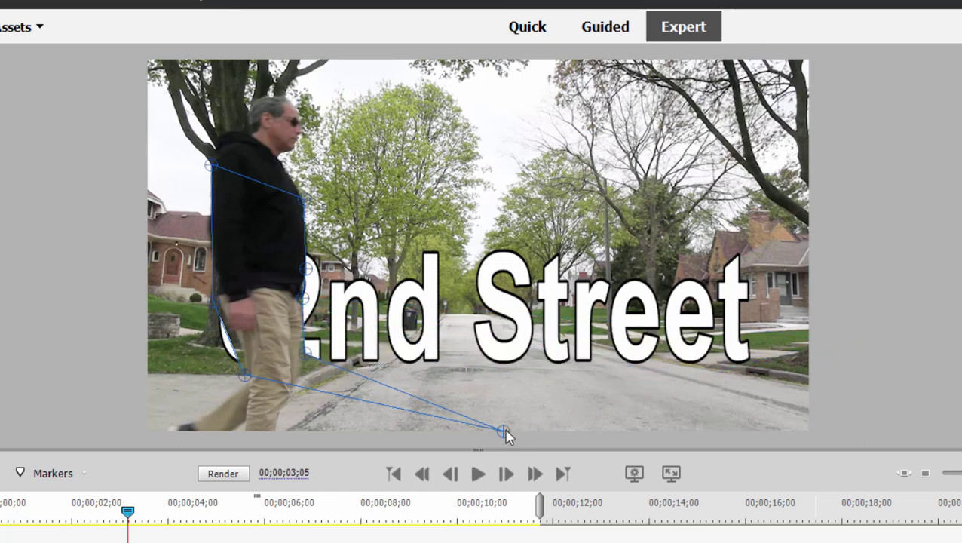
left_click_drag(504, 432, 419, 416)
left_click_drag(337, 401, 304, 384)
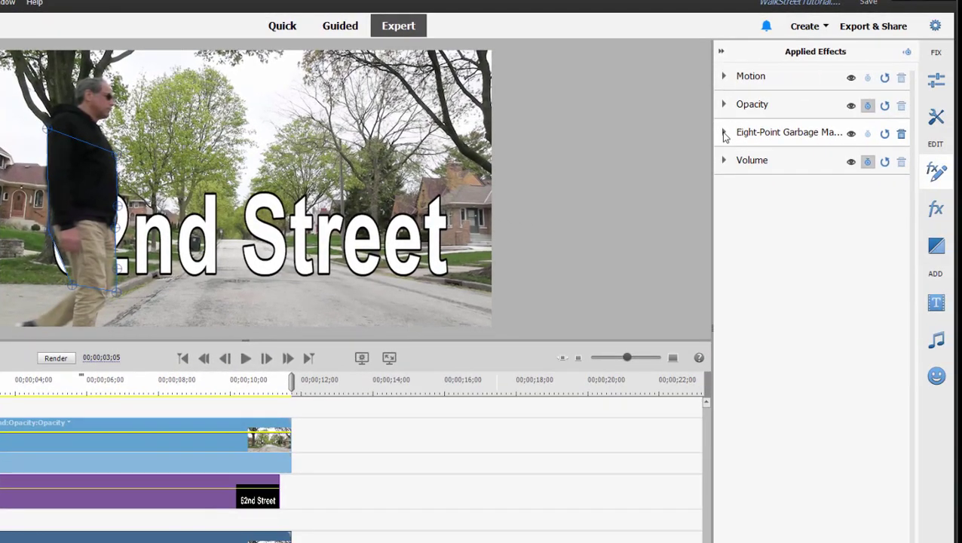
Turn on keyframe animation for all eight garbage matte points at 00;00;03;05
left_click(723, 134)
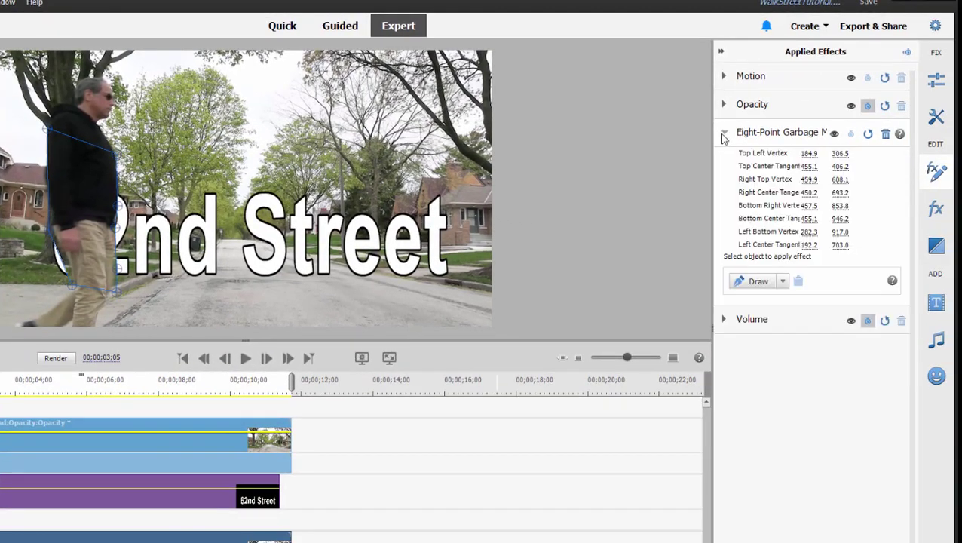
left_click(906, 53)
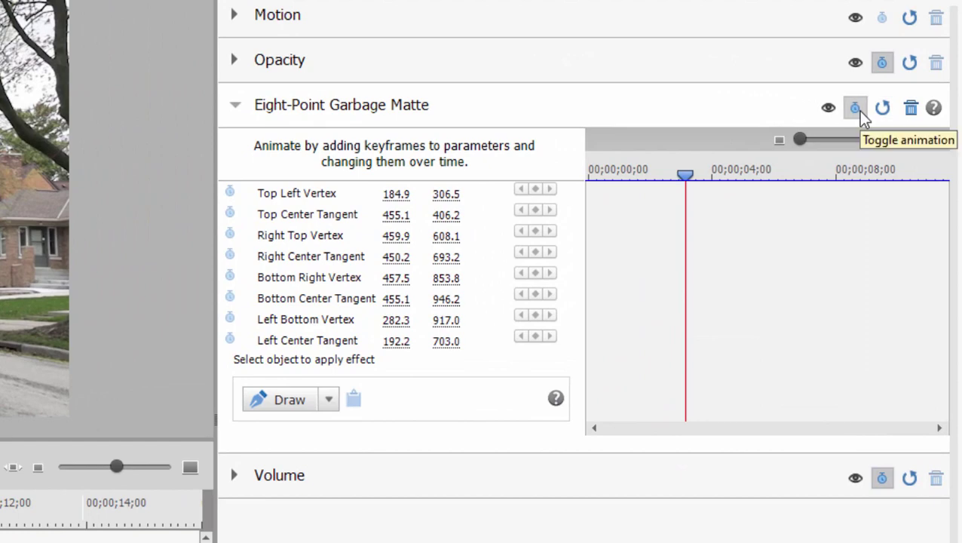
left_click(857, 110)
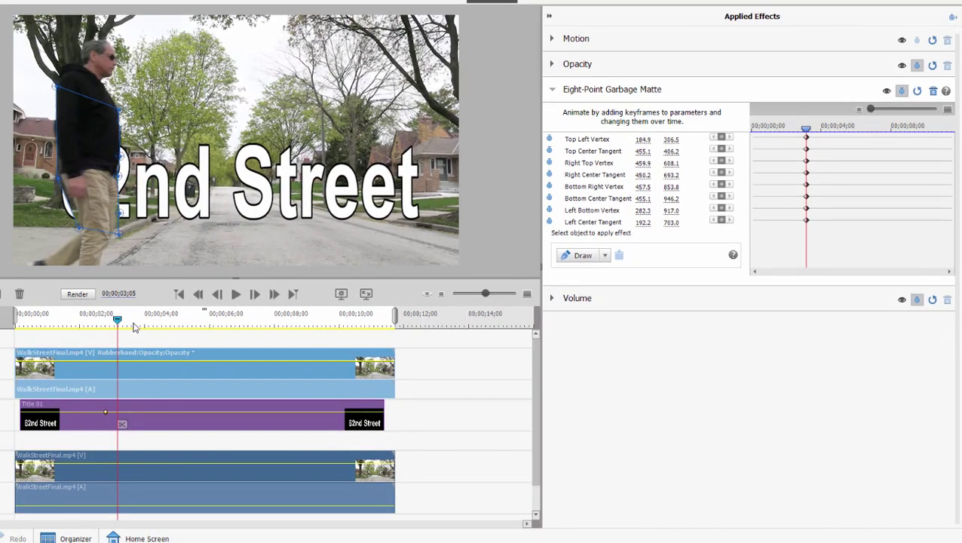
At 00;00;03;25, move the matte's back point and Left Bottom Vertex to follow the man
left_click_drag(119, 323, 137, 323)
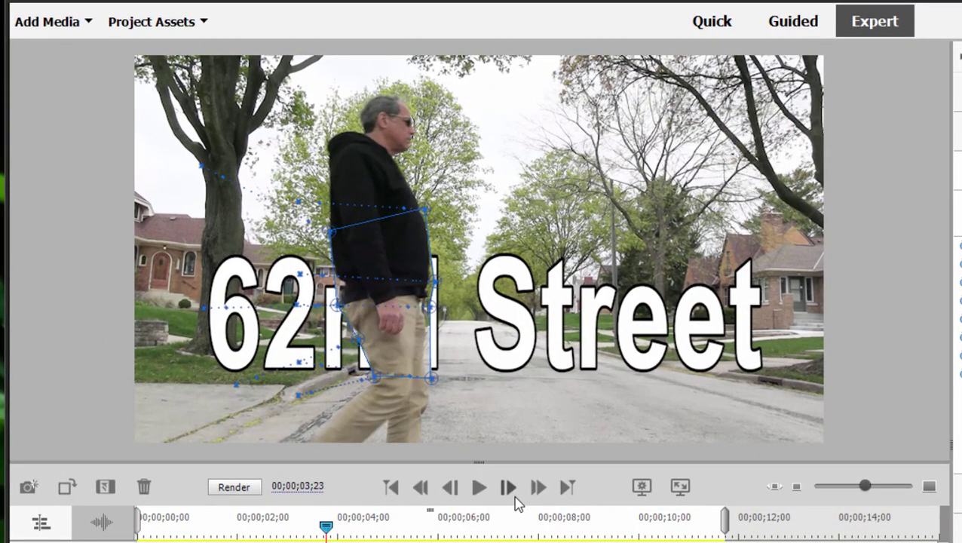
left_click(508, 487)
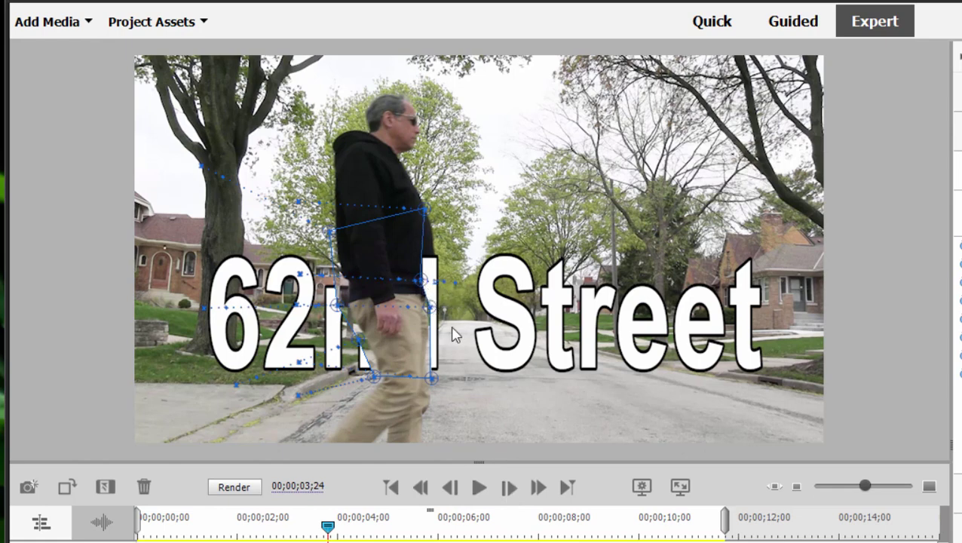
left_click(508, 487)
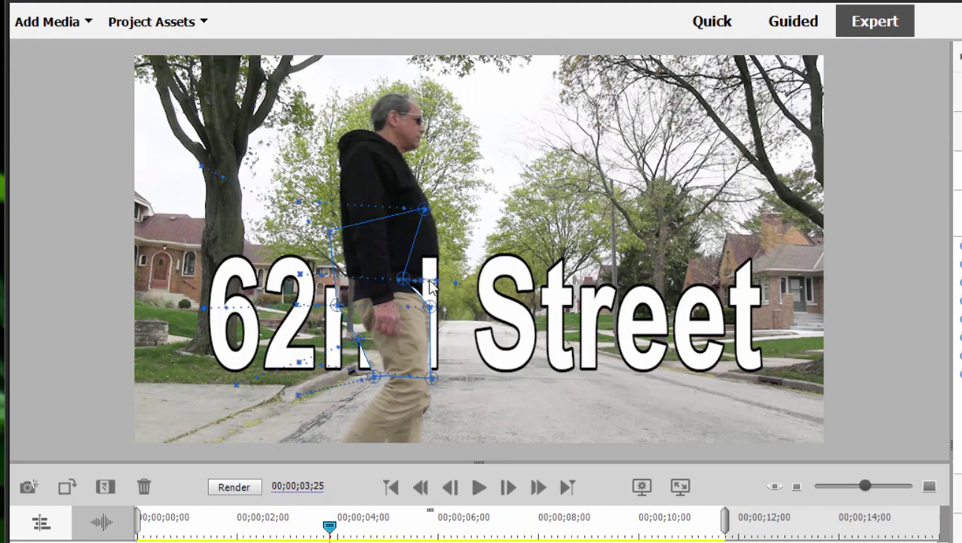
left_click_drag(405, 279, 441, 268)
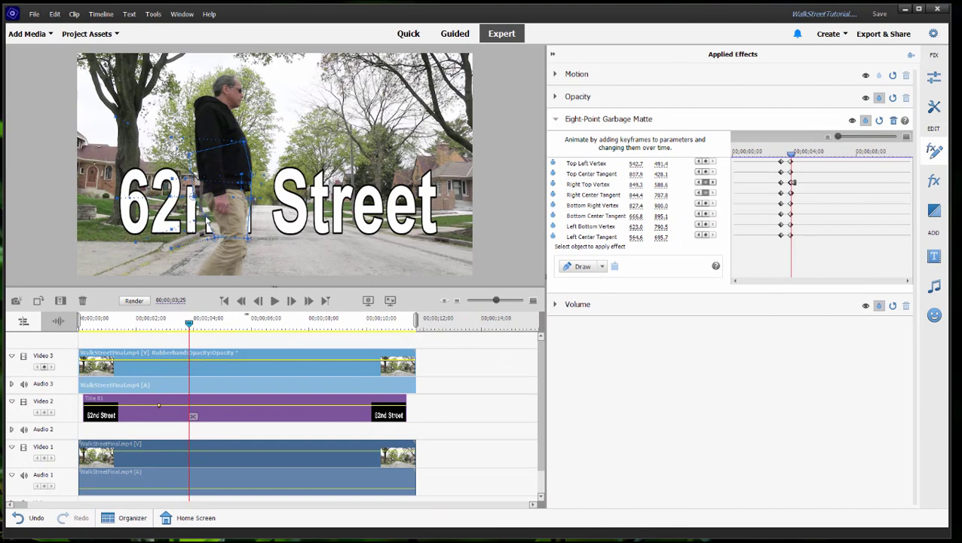
left_click_drag(206, 218, 223, 234)
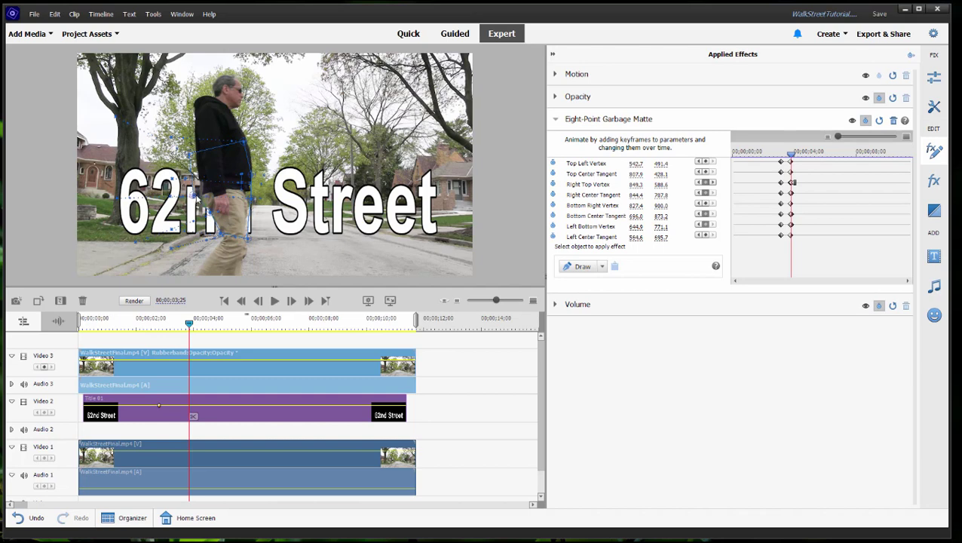
Align the Left Center Tangent and Top Left Vertex to the man, checking the matte with Video 1 and 2 hidden
left_click_drag(197, 199, 199, 199)
left_click_drag(192, 156, 196, 155)
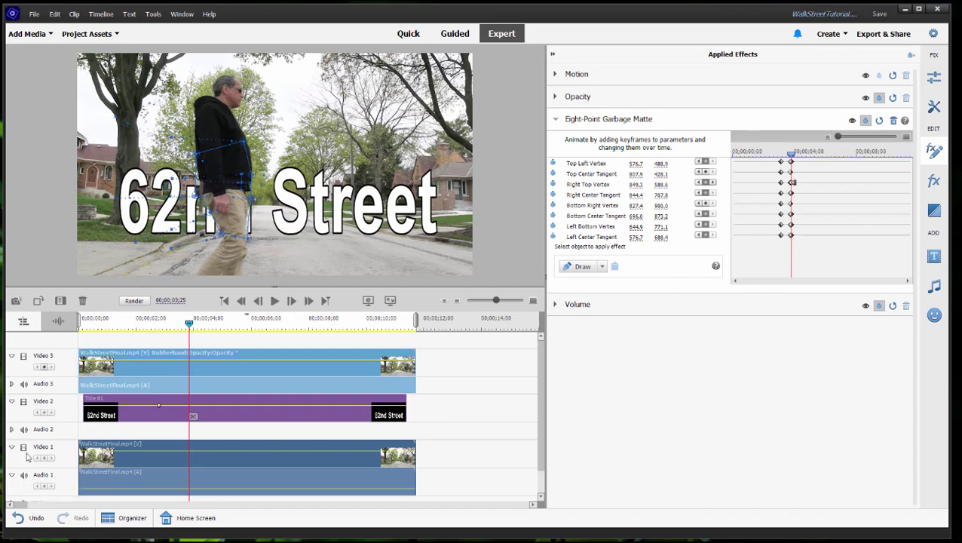
left_click(25, 448)
left_click(25, 402)
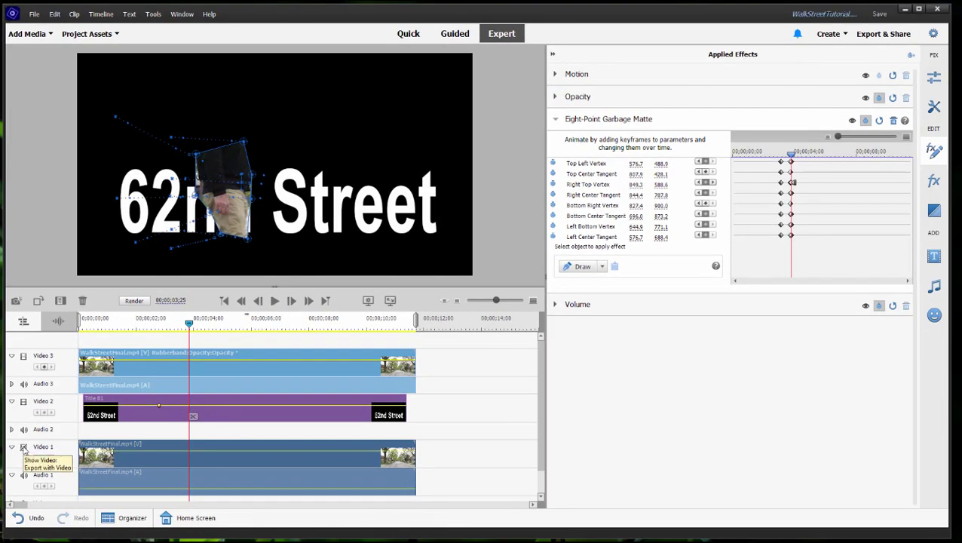
left_click(23, 447)
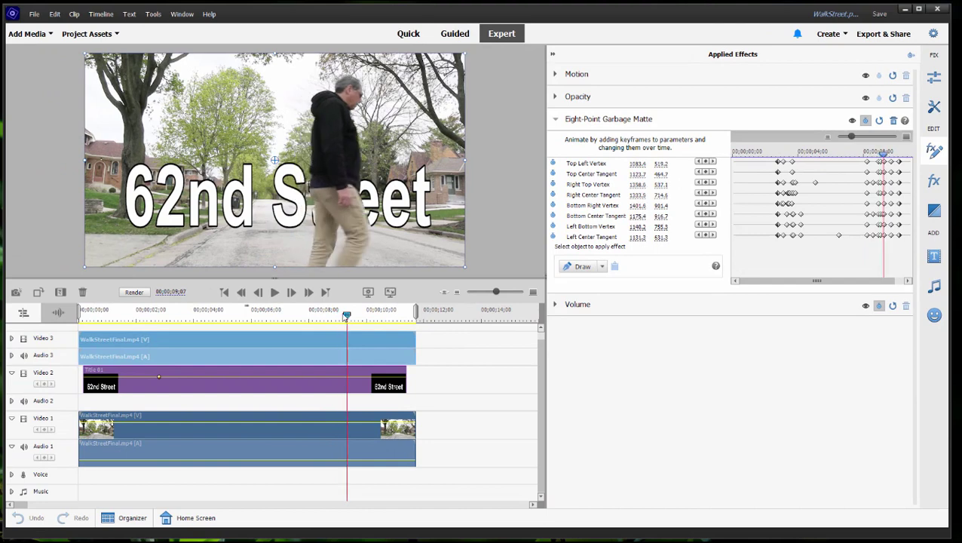
Return the playhead to 00;00;08;28 to review the man passing in front of the title
left_click_drag(346, 315, 334, 315)
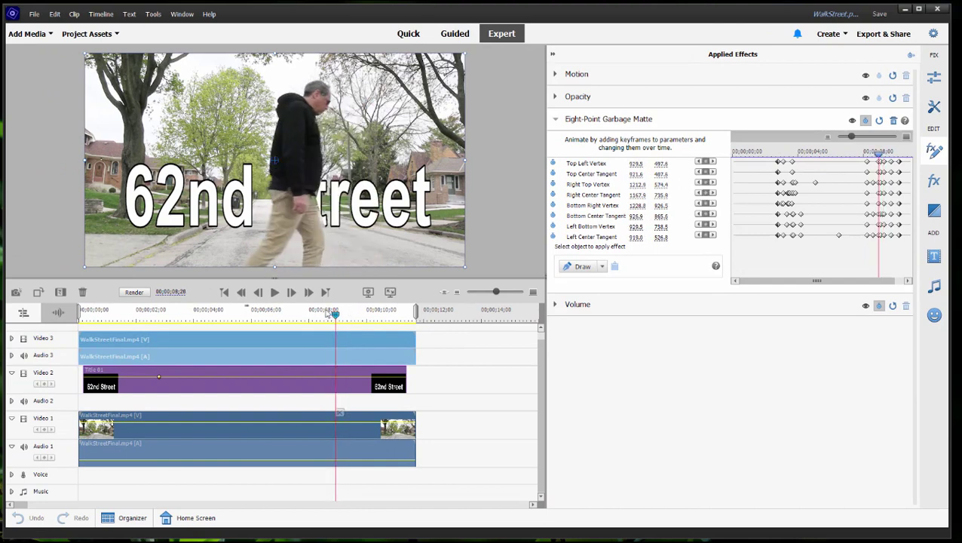